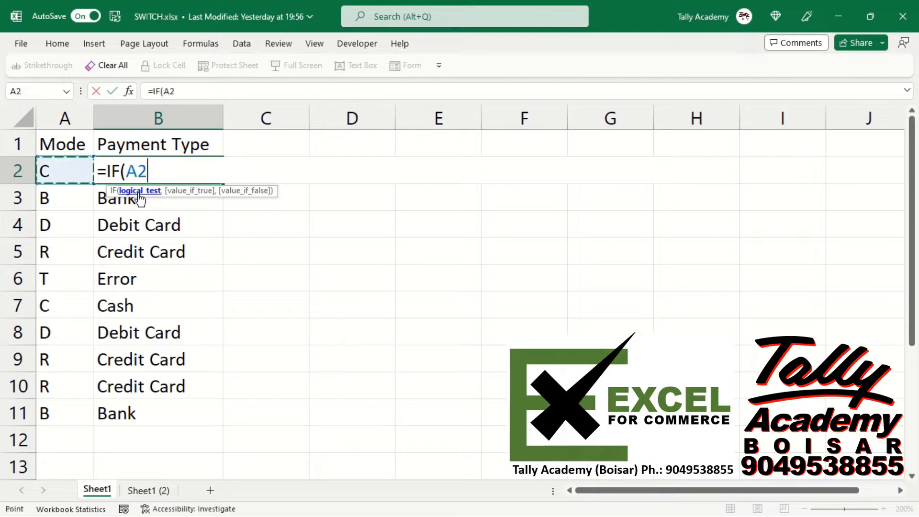
# Complete the first IF condition in B2 so that A2="C" returns "Cash".
pyautogui.write('="')
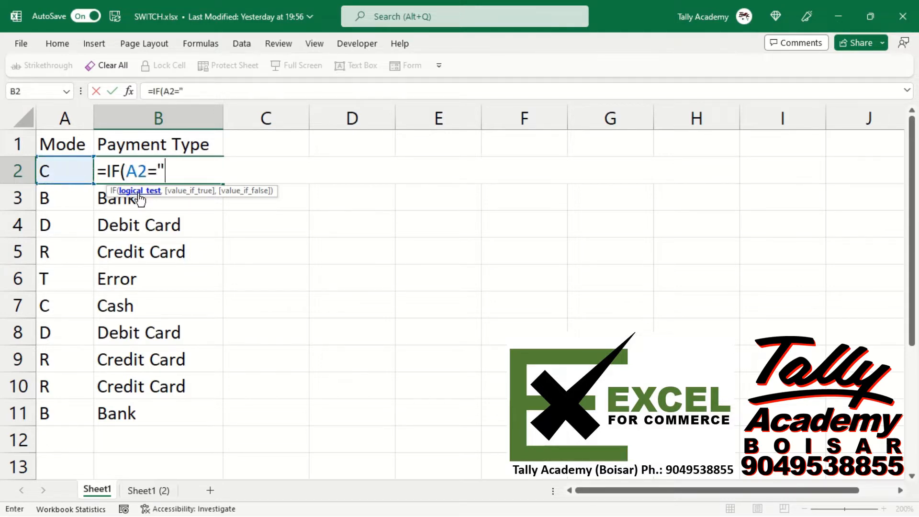
pyautogui.write('C",')
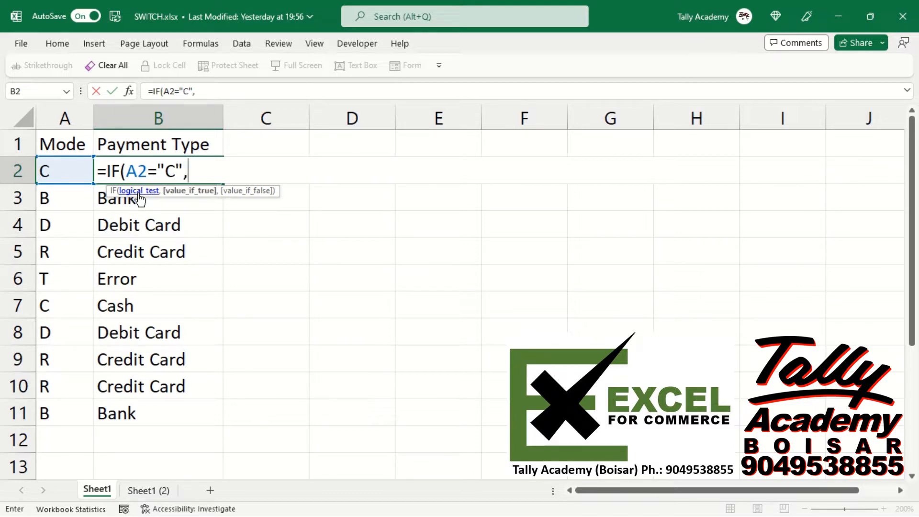
pyautogui.write('"Cash')
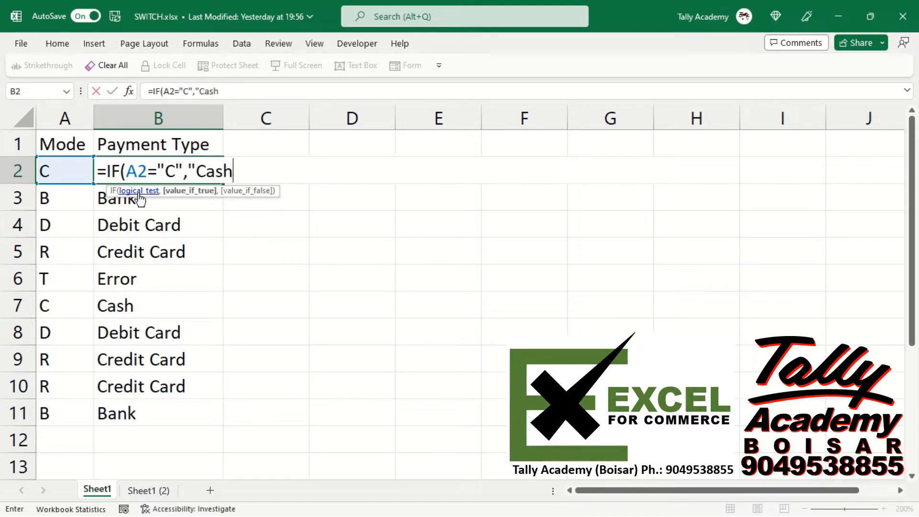
pyautogui.write('"')
# Nest a second IF in the B2 formula that returns "Bank" when A2="B".
pyautogui.write(',')
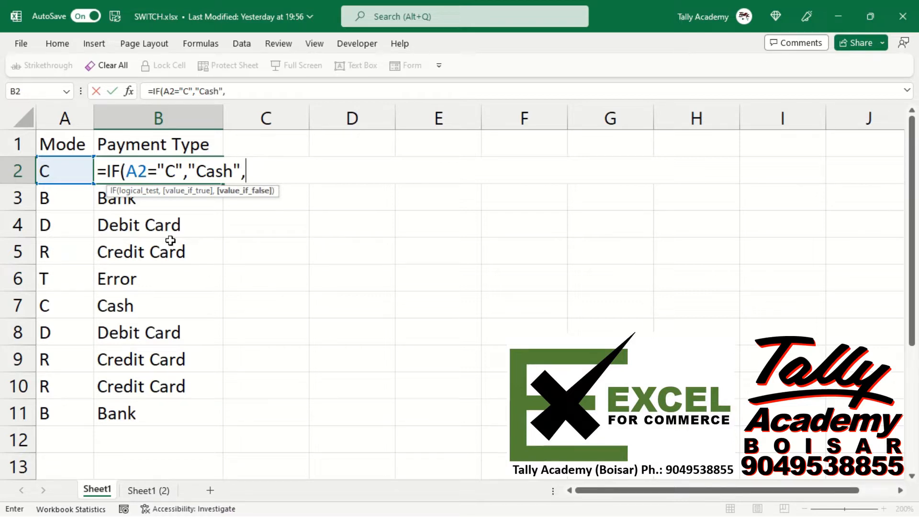
pyautogui.write('IF')
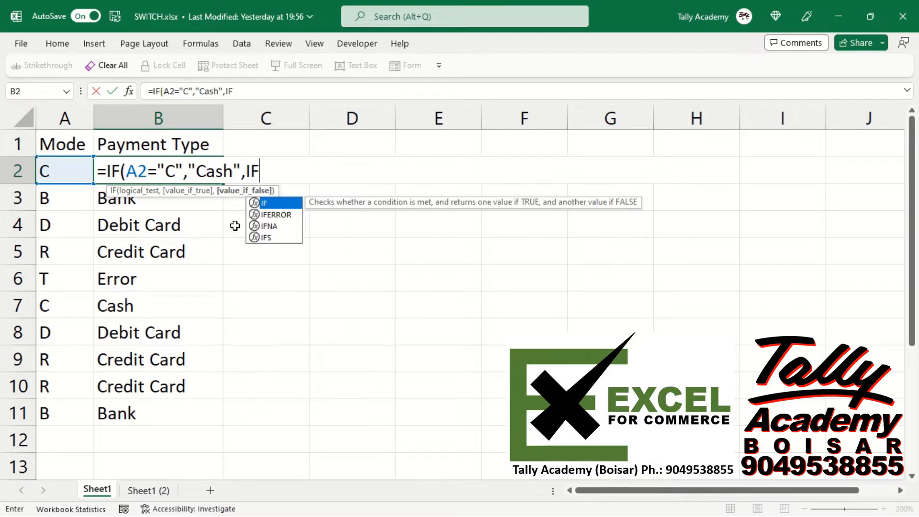
pyautogui.write('(')
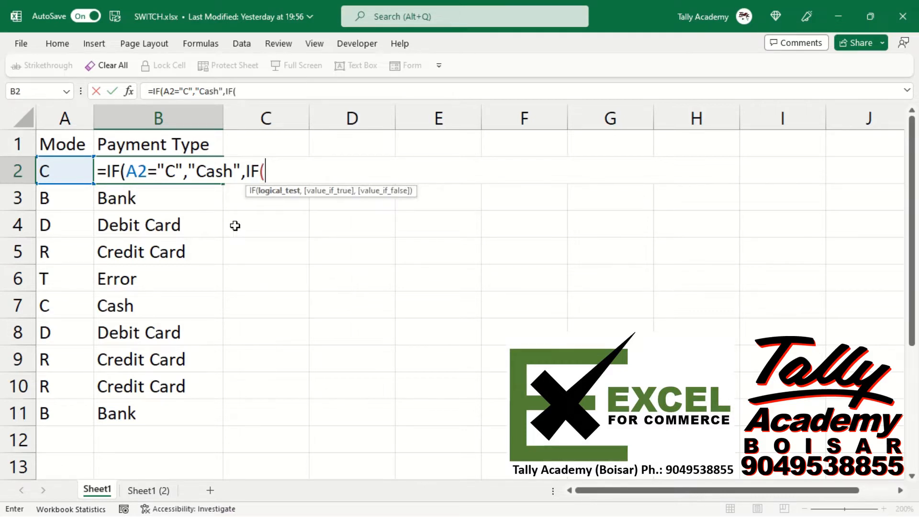
pyautogui.press('Left')
pyautogui.write('=')
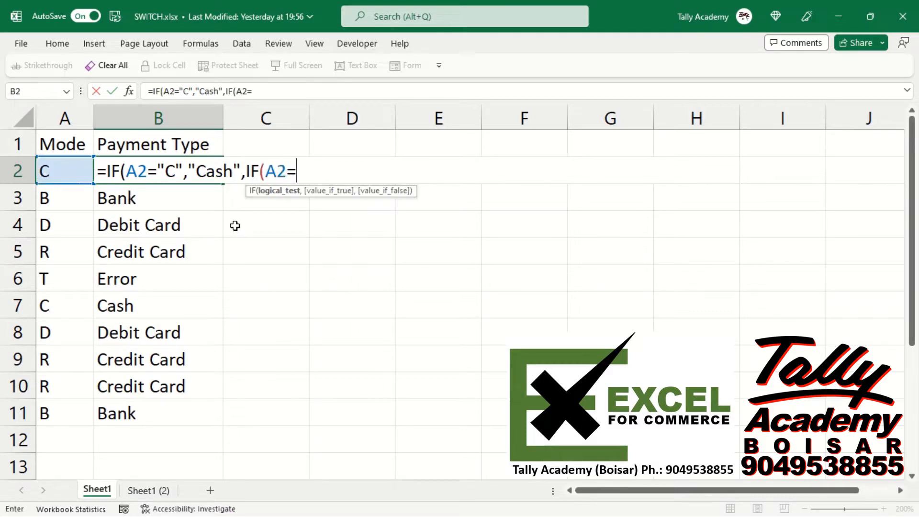
pyautogui.write('"B",')
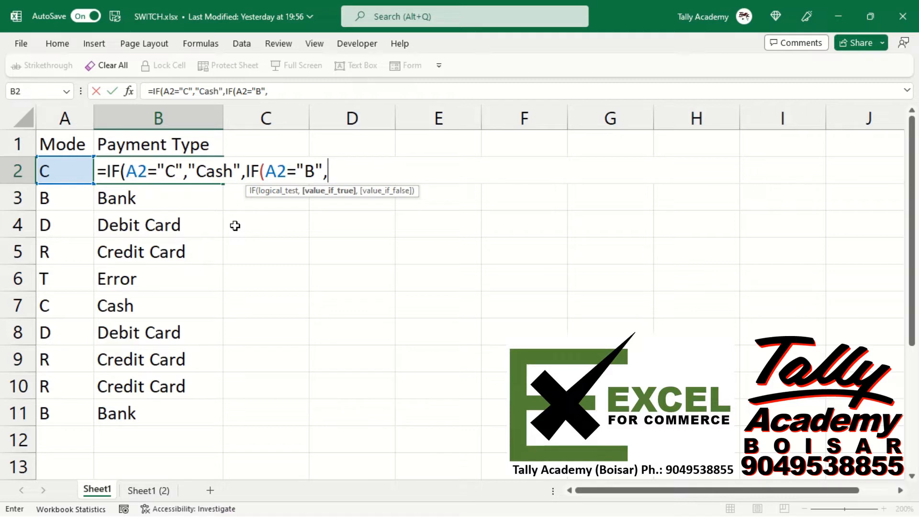
pyautogui.write('"Bank')
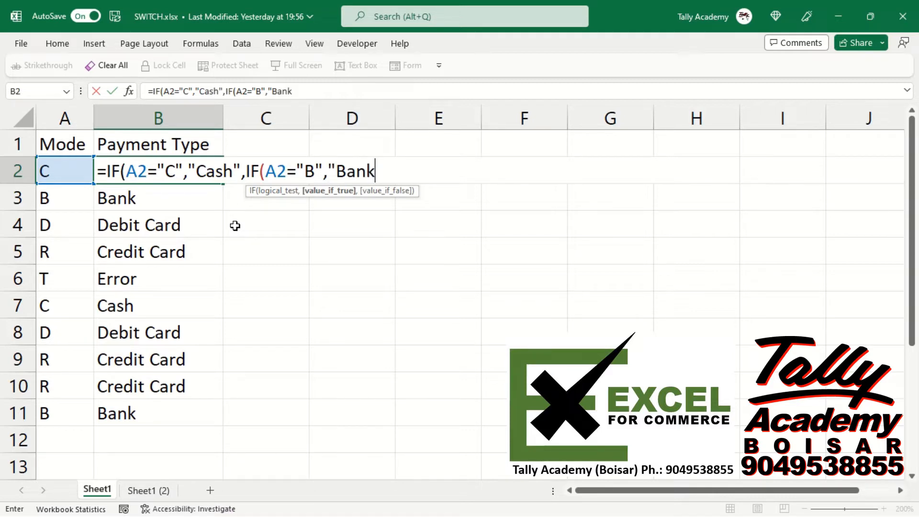
pyautogui.write('",')
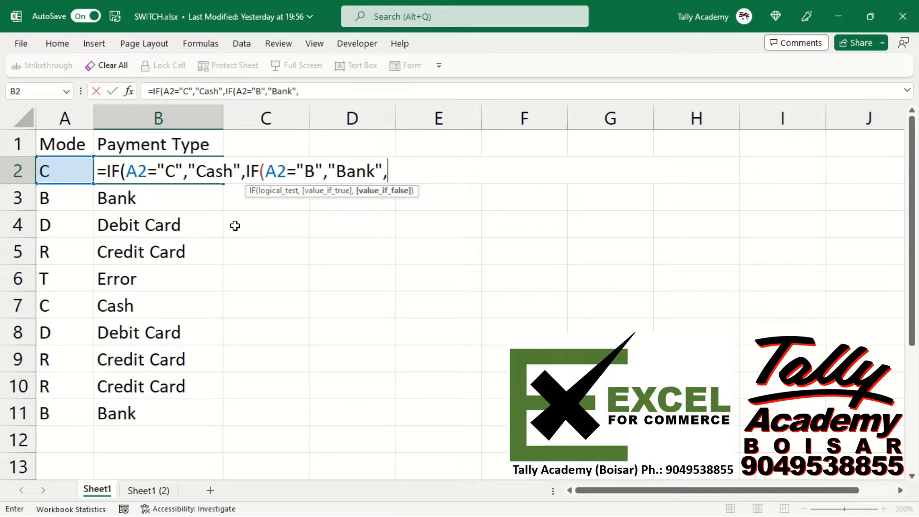
pyautogui.write('IF')
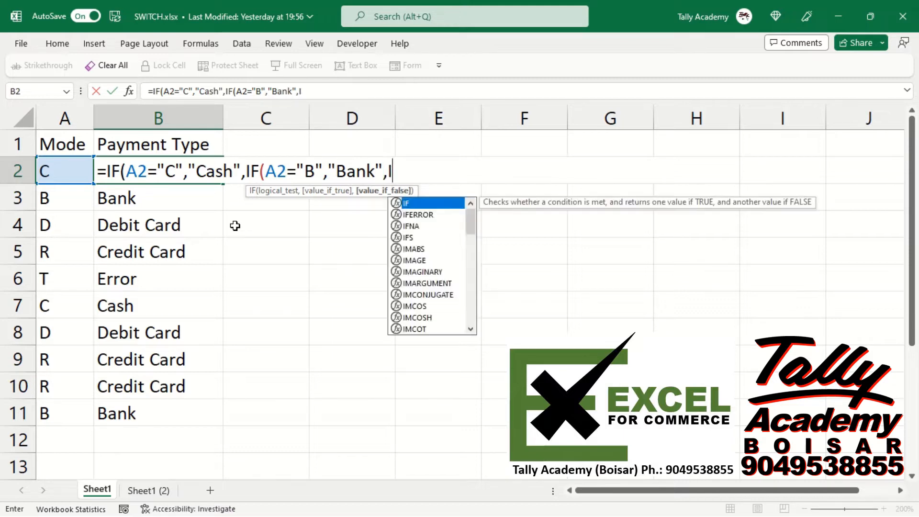
pyautogui.write('(')
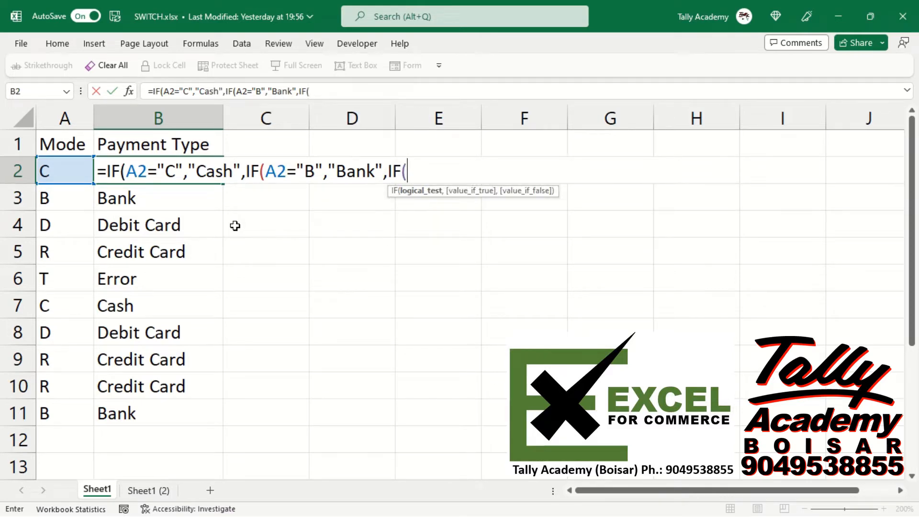
pyautogui.write('A2=')
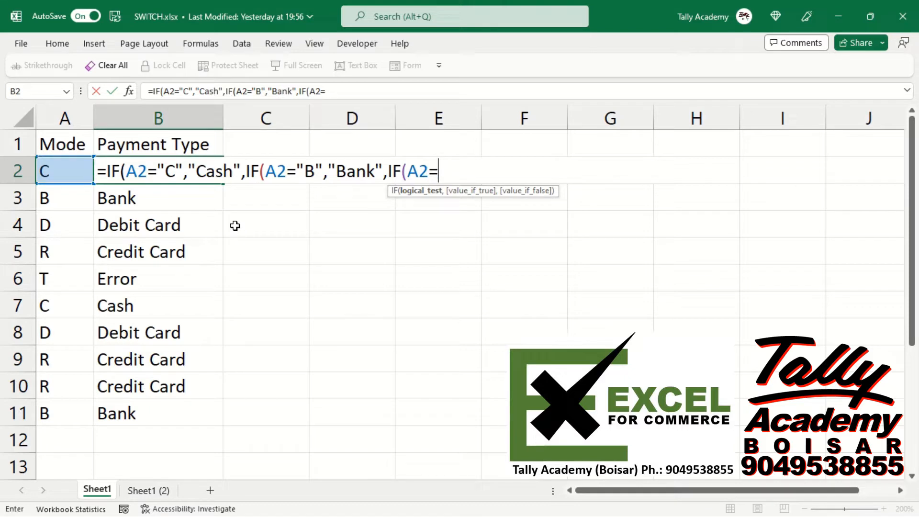
pyautogui.write('"D",')
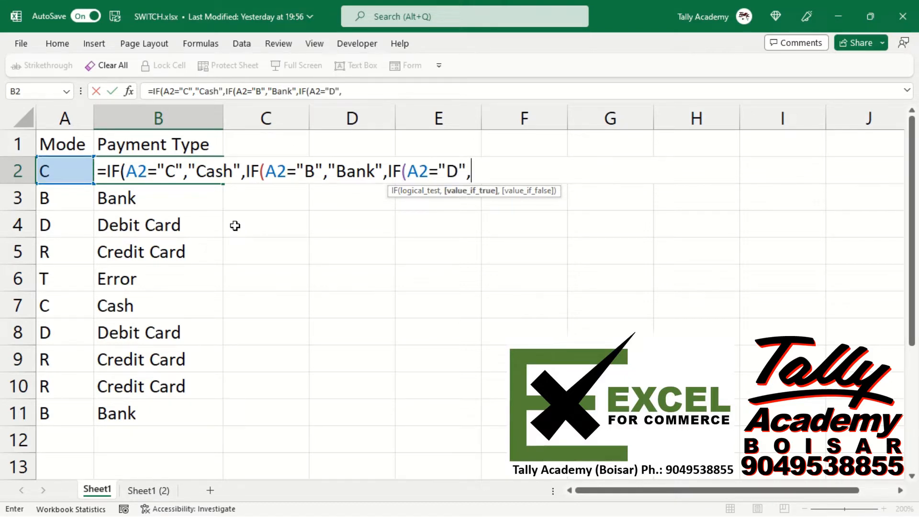
pyautogui.write('"Debit Card')
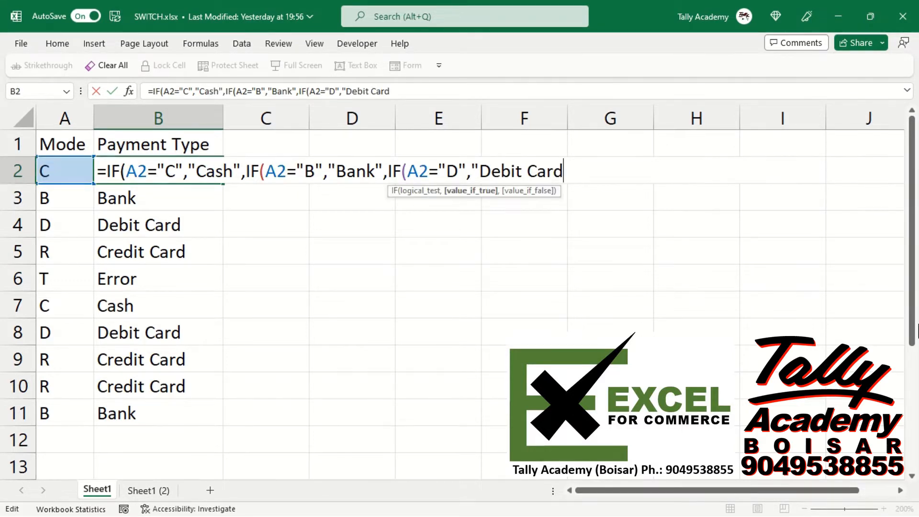
pyautogui.write('",')
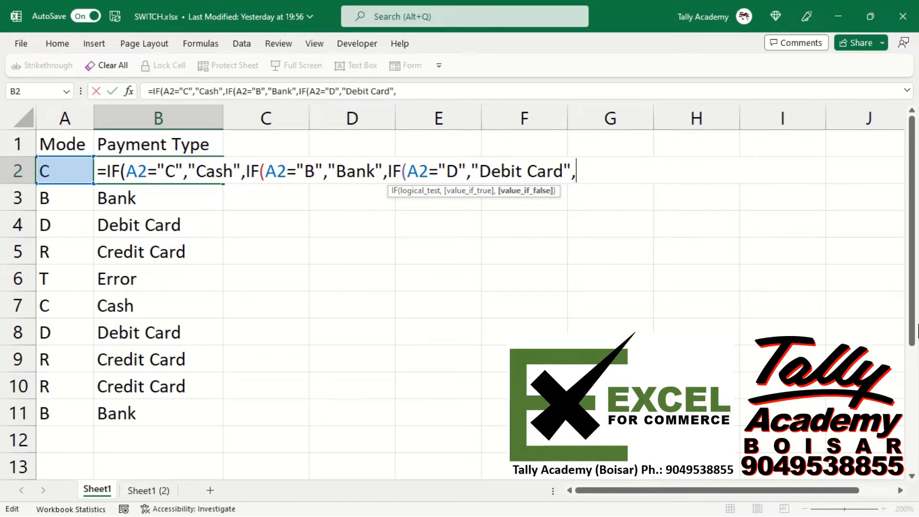
pyautogui.write('IF')
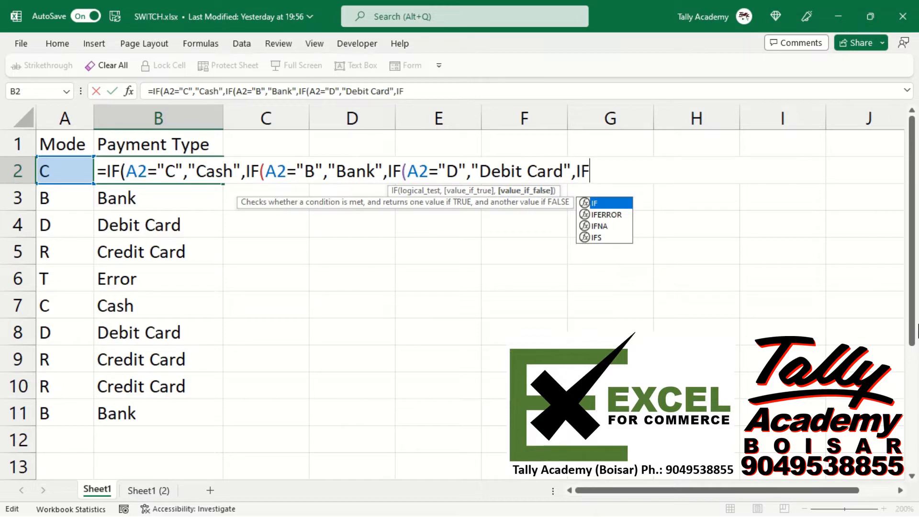
pyautogui.write('(')
# Nest a fourth IF in the B2 formula that returns "Credit Card" when A2="R".
pyautogui.press('Left')
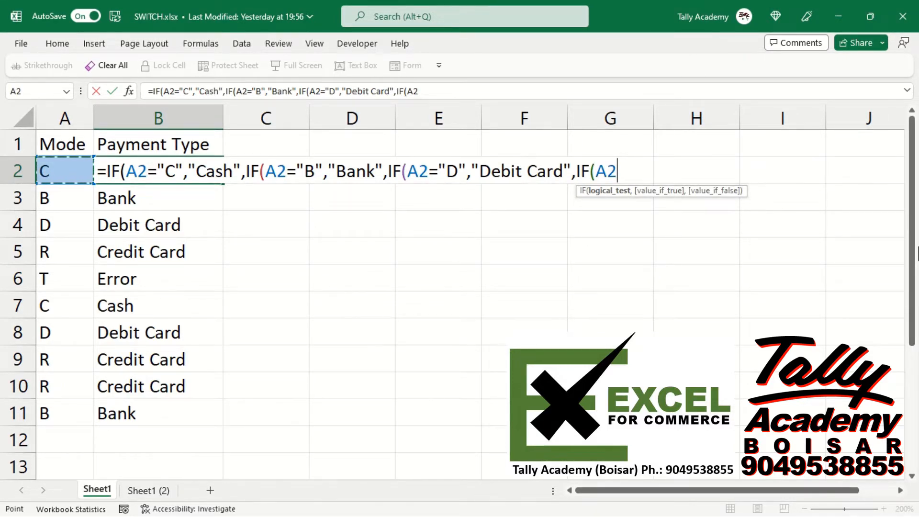
pyautogui.write('=')
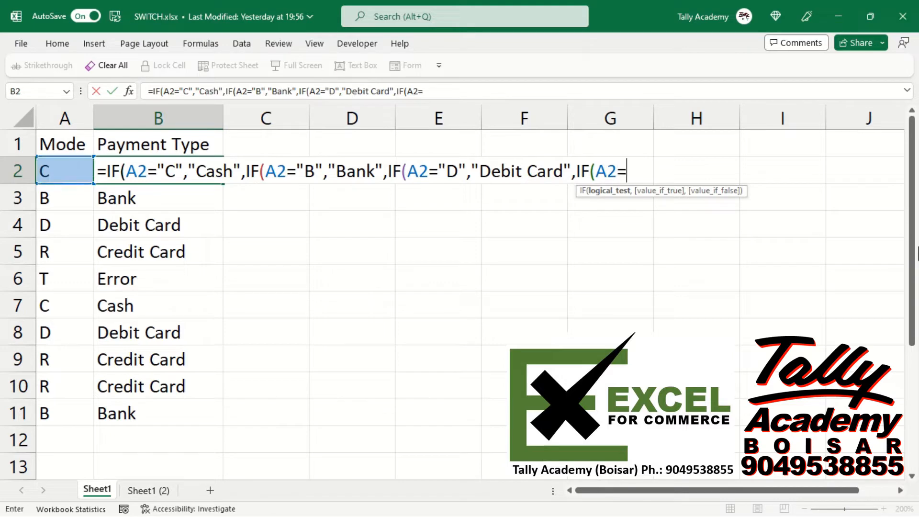
pyautogui.write('"R"')
pyautogui.write(',"')
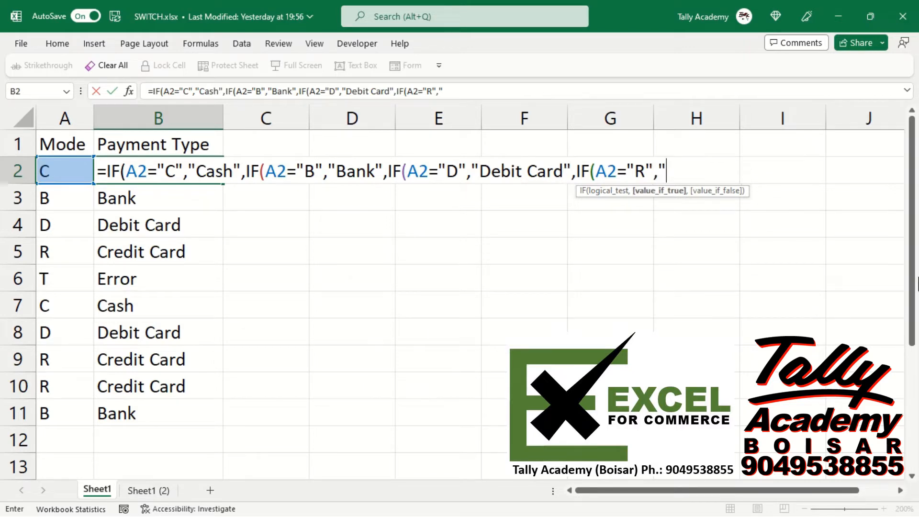
pyautogui.write('Credit Card"')
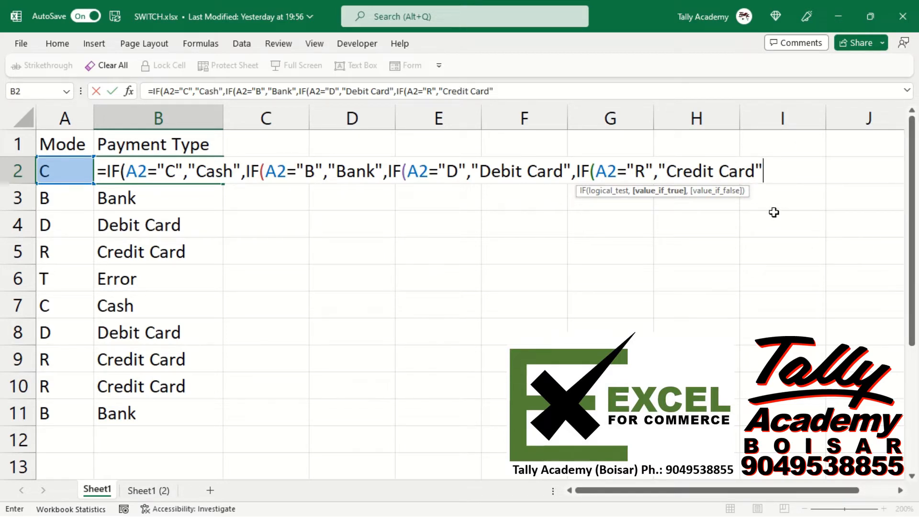
pyautogui.write(',')
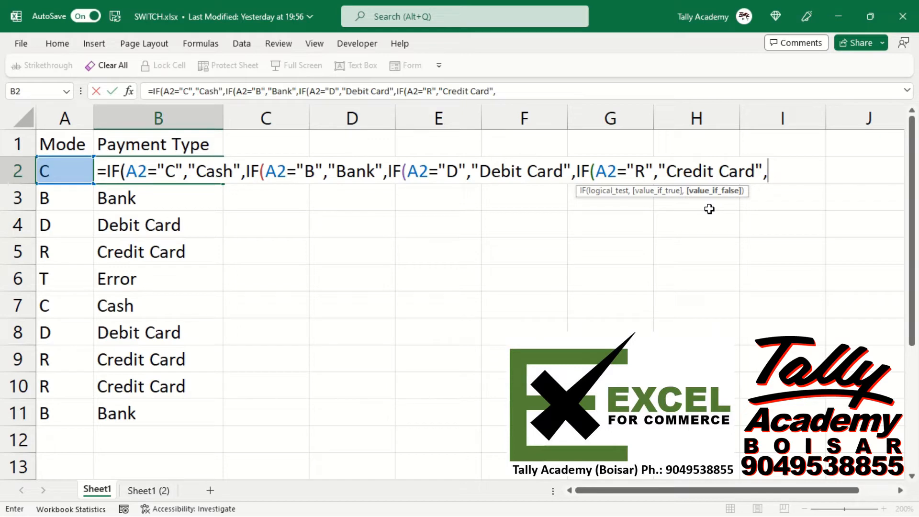
pyautogui.write('"Error')
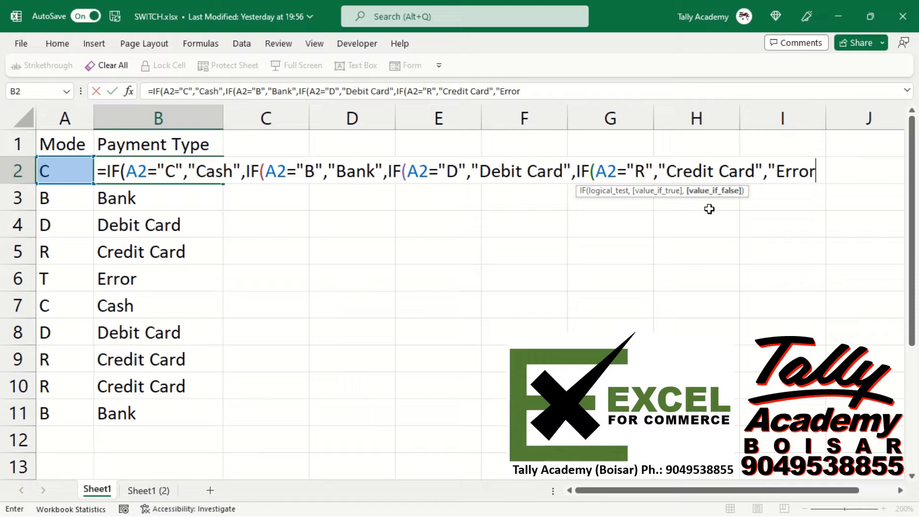
pyautogui.write('")')
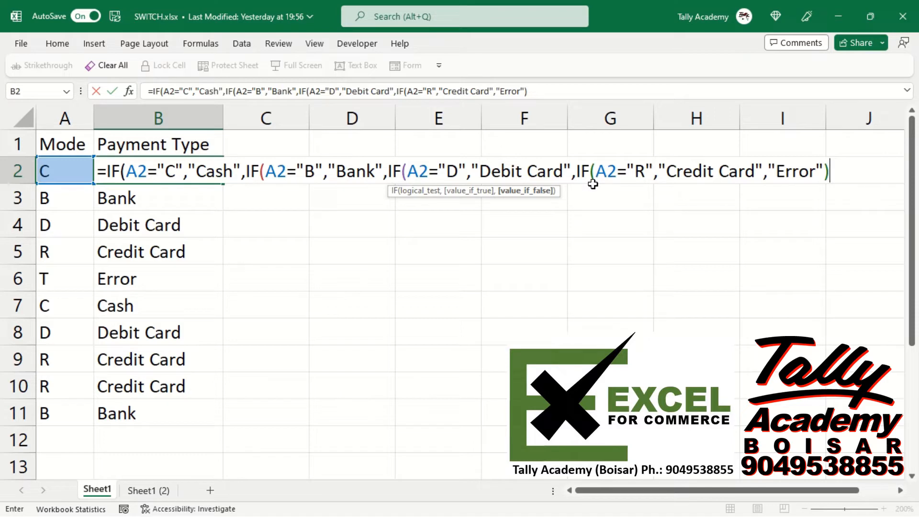
# Finish the nested IF formula in B2 with "Error" as the fallback value and fill it down through B11.
pyautogui.write(')')
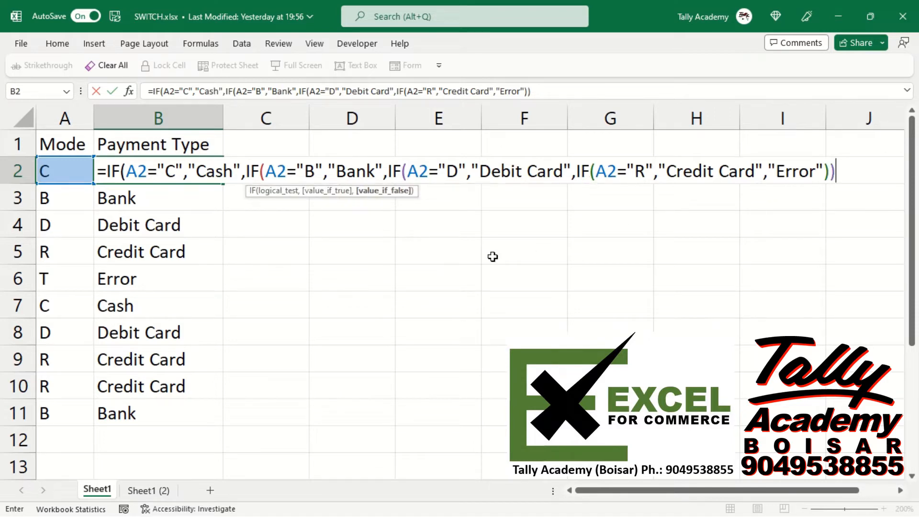
pyautogui.write('))')
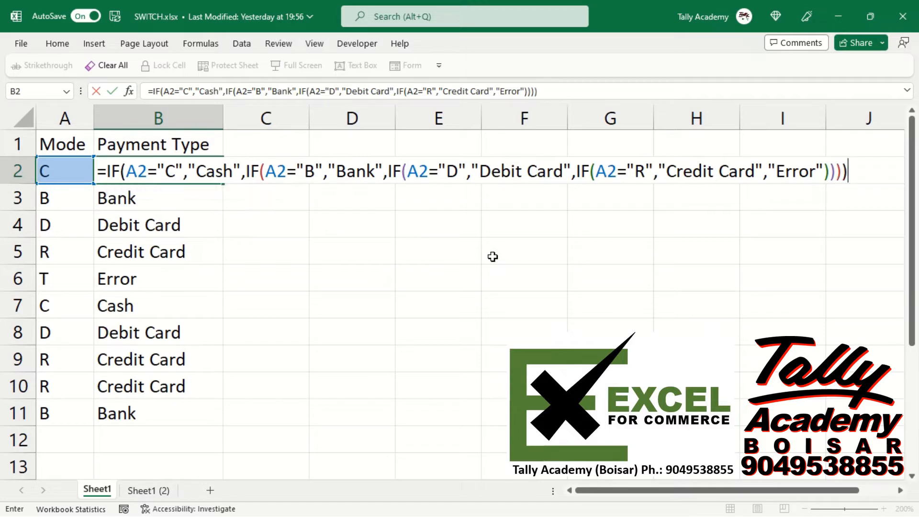
pyautogui.hotkey('ctrl', 'Return')
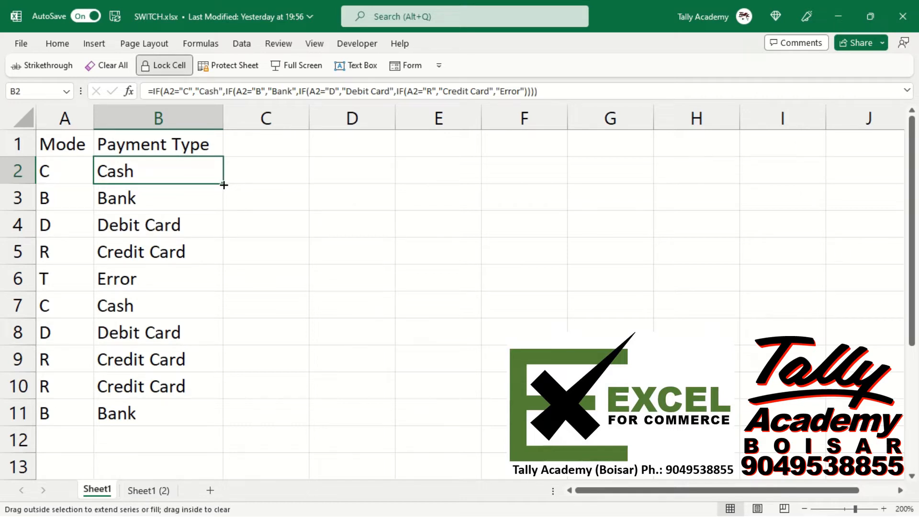
pyautogui.doubleClick(223, 184)
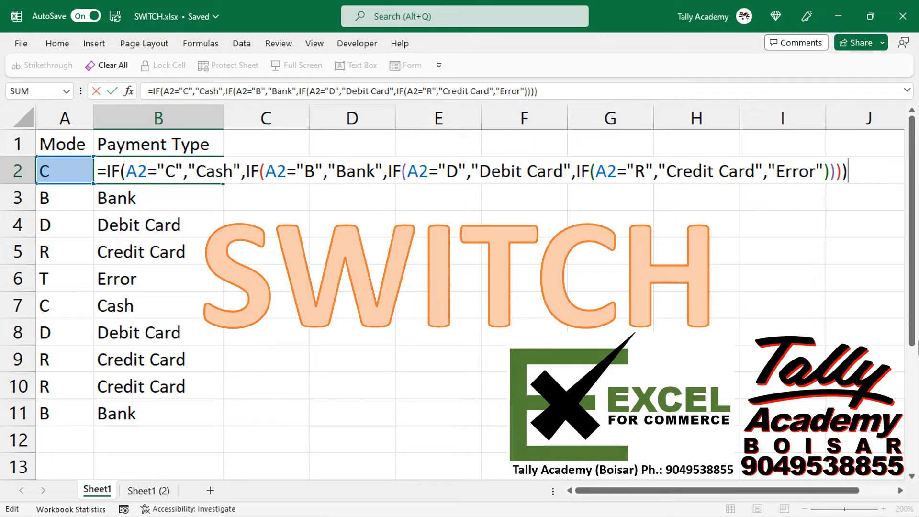
pyautogui.hotkey('ctrl', 'Return')
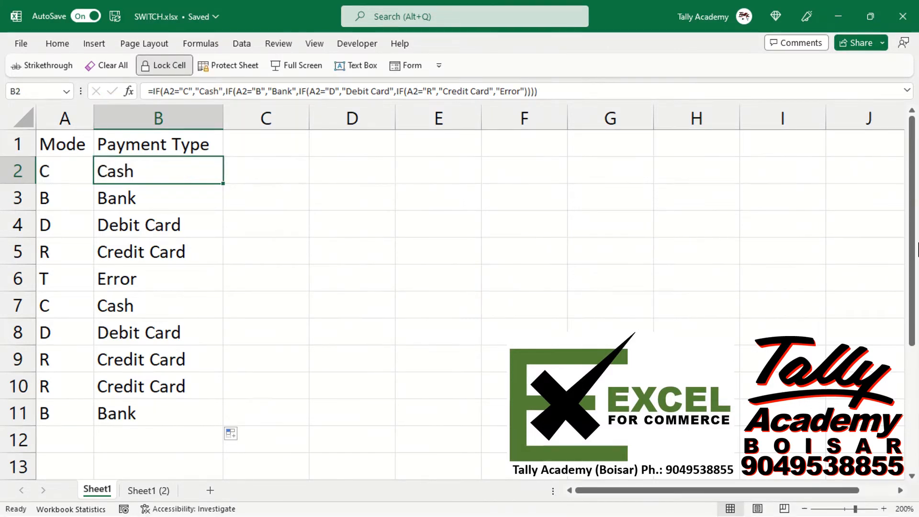
# Start replacing the B2 formula with a SWITCH function that uses A2 as its expression.
pyautogui.write('=')
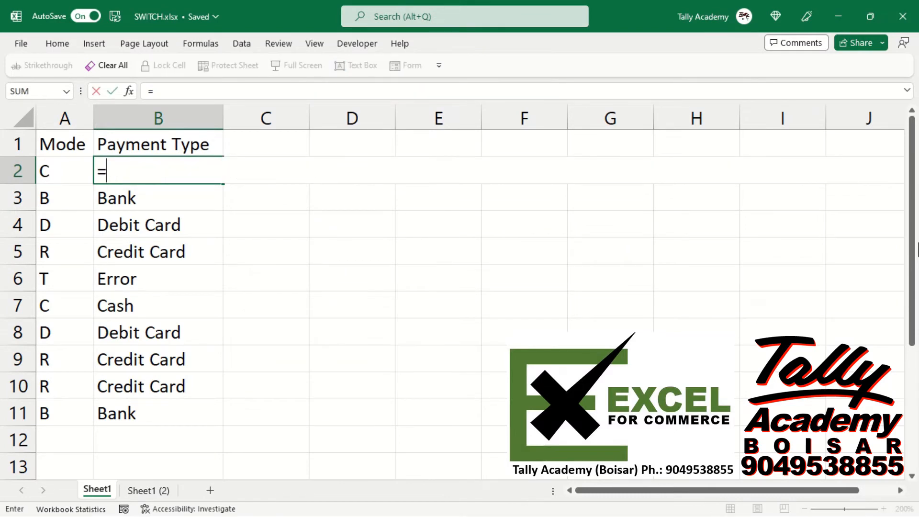
pyautogui.write('SWITCH')
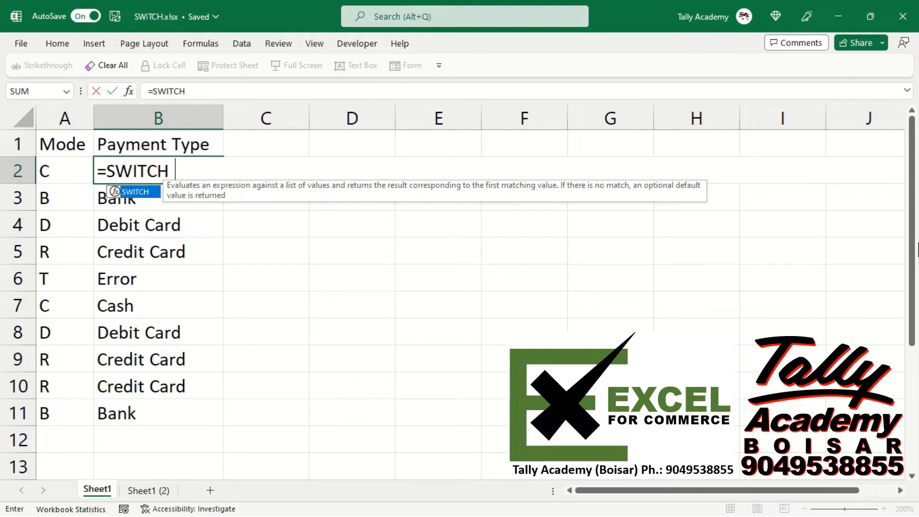
pyautogui.press('Tab')
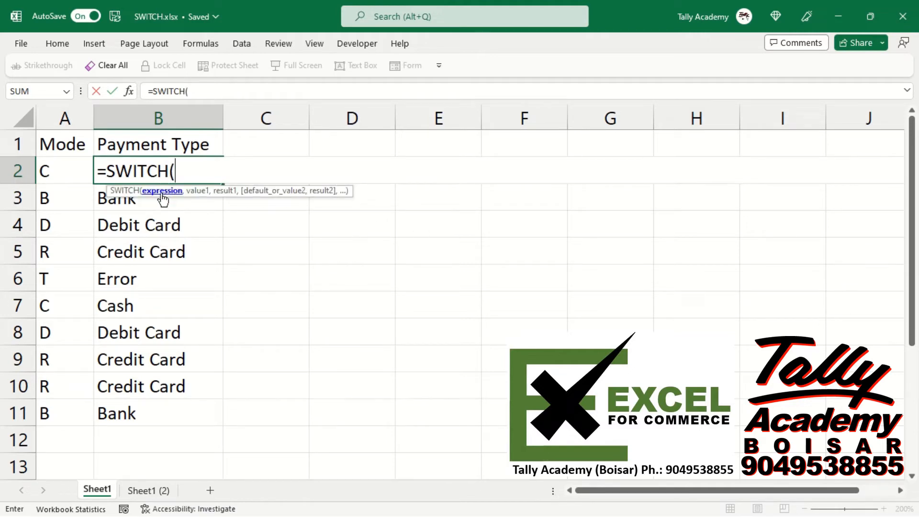
pyautogui.press('Left')
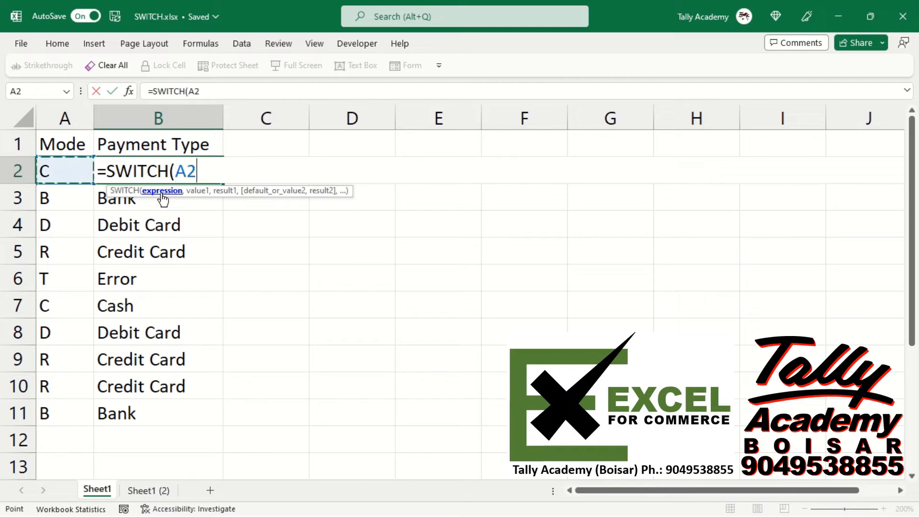
pyautogui.write(',')
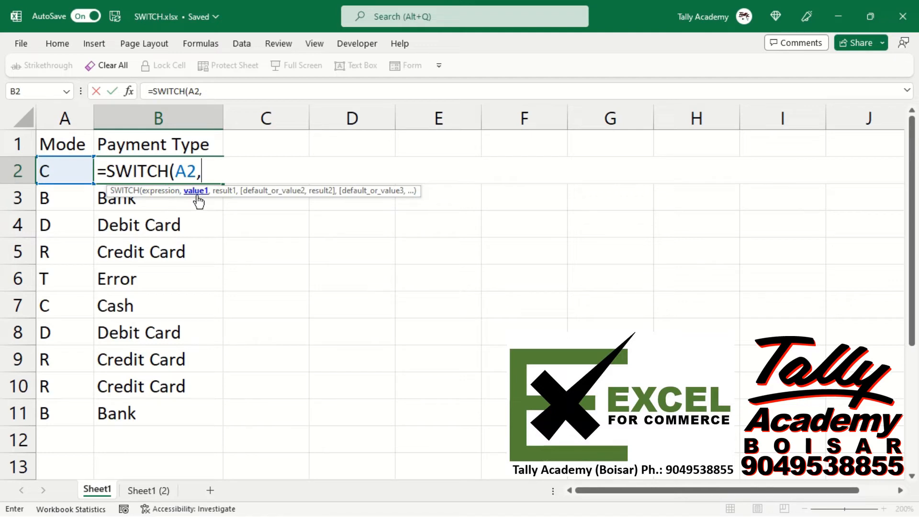
# Add the first value and result pair to the B2 SWITCH formula, returning "Cash" for "C".
pyautogui.write('"C",')
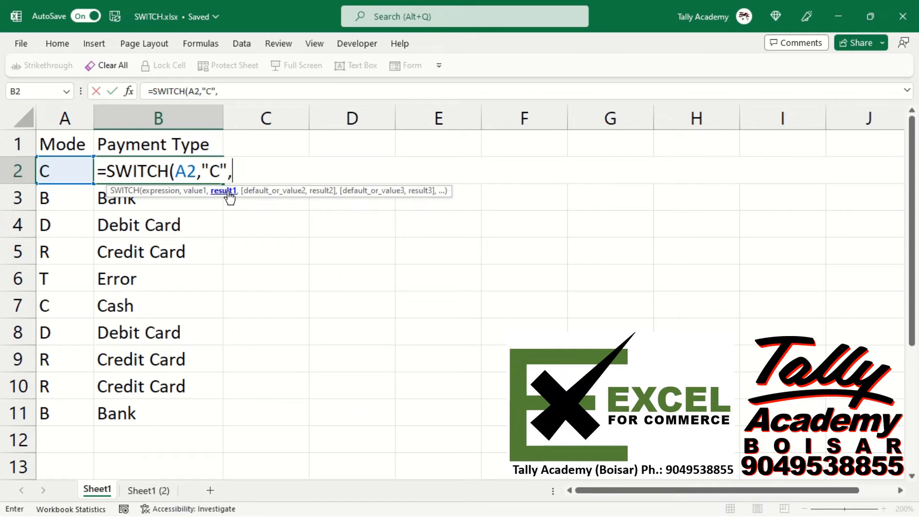
pyautogui.write('"Cash')
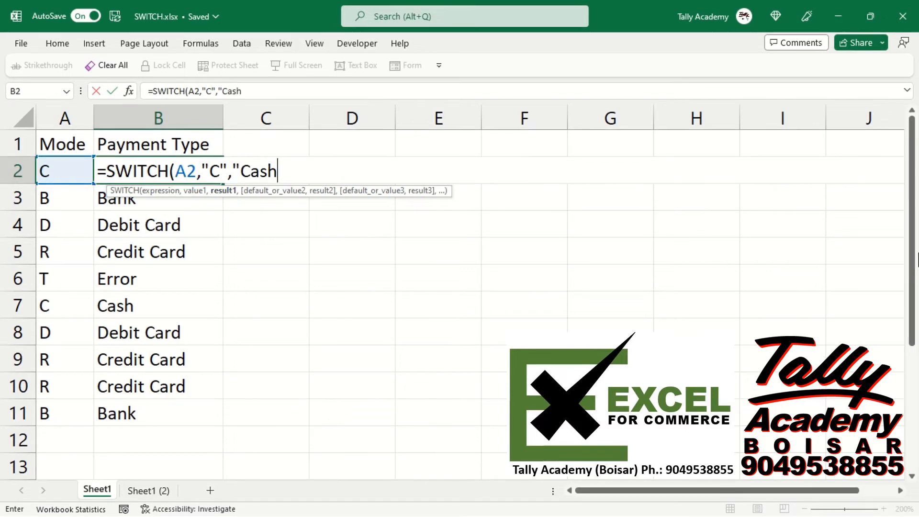
pyautogui.write('"')
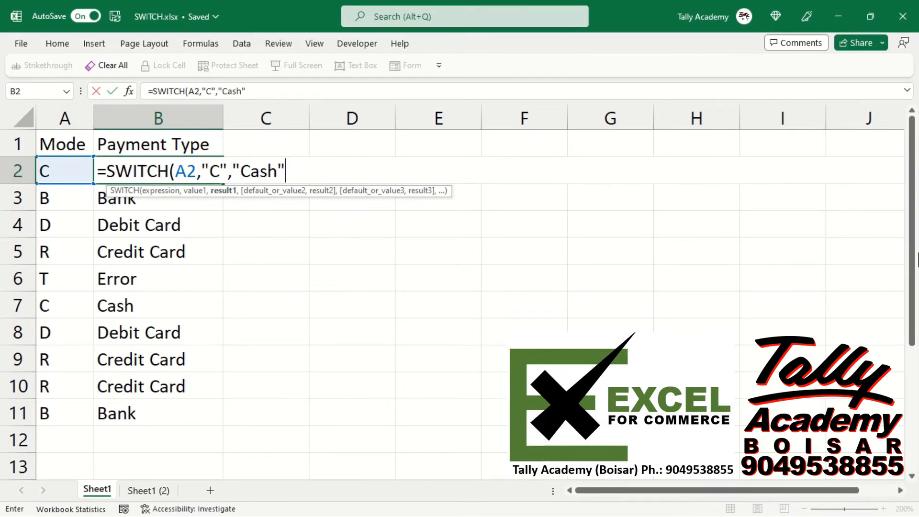
pyautogui.write(',')
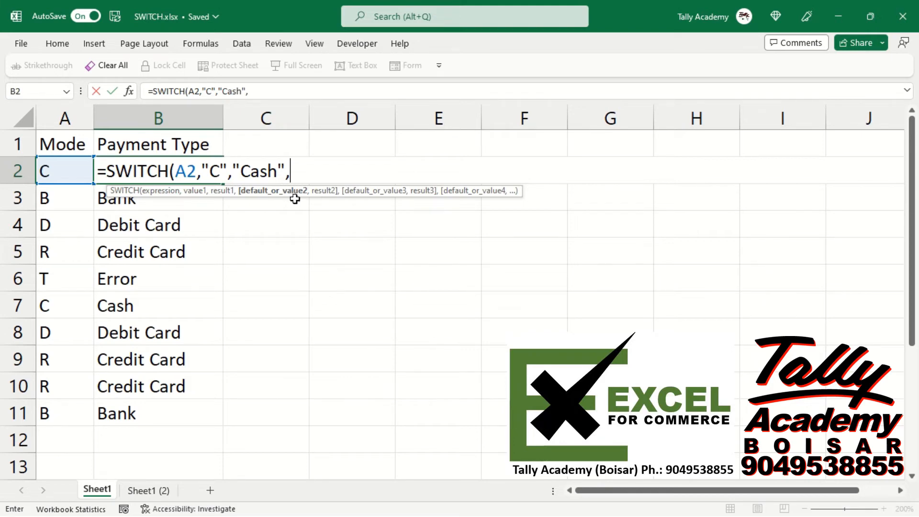
# Add a second pair to the B2 SWITCH formula that returns "Bank" for "B".
pyautogui.write('"B:')
pyautogui.press('BackSpace')
pyautogui.write('",')
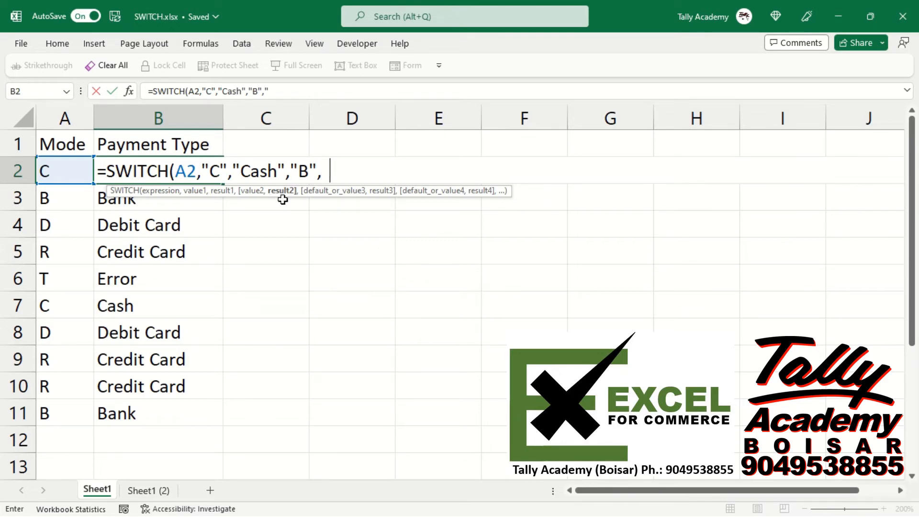
pyautogui.write('"Bank')
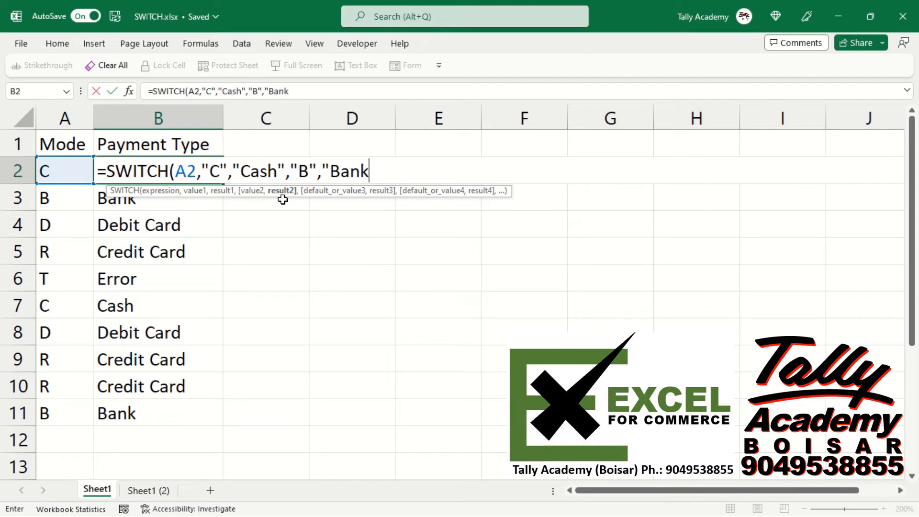
pyautogui.write('",')
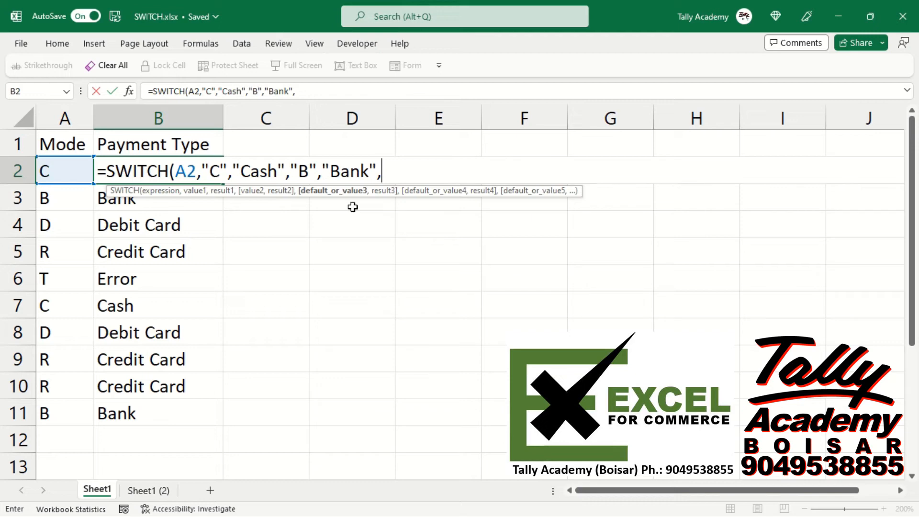
pyautogui.write('"D",')
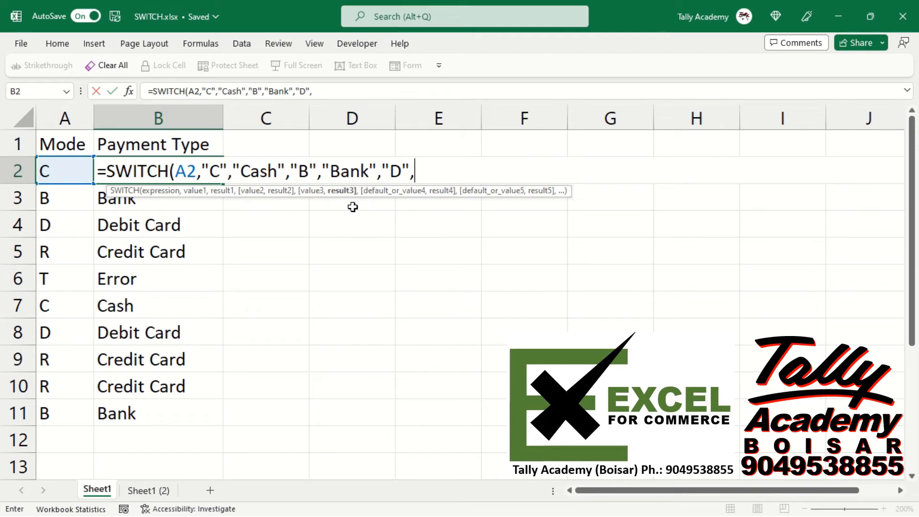
# Add a third pair to the B2 SWITCH formula that returns "Debit Card" for "D".
pyautogui.write('"Debit Card"')
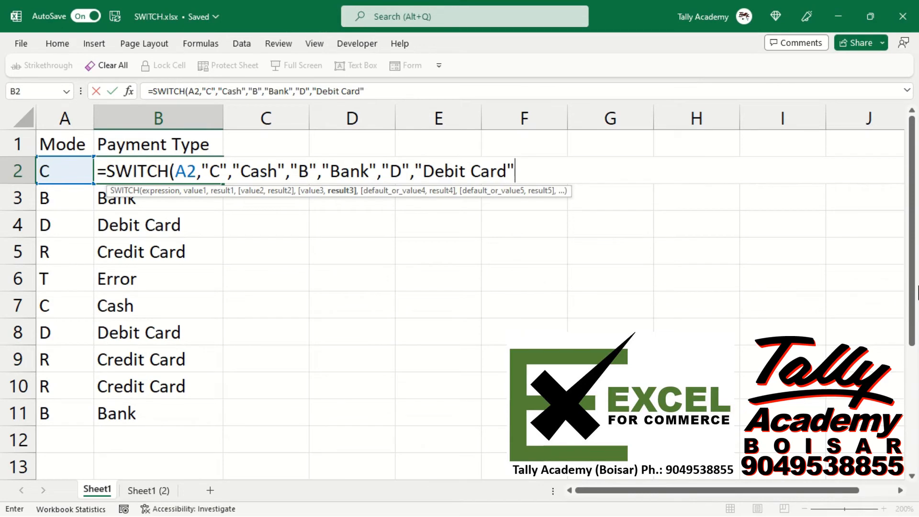
pyautogui.write(',')
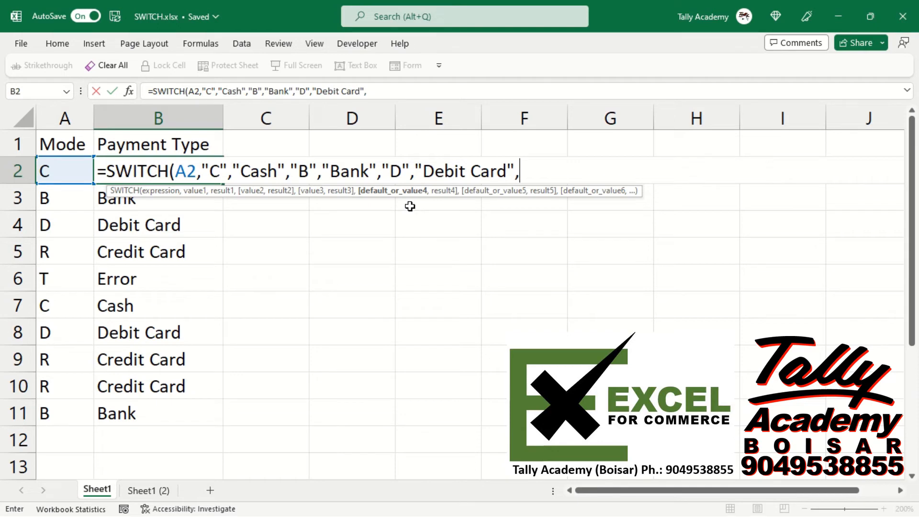
# Add a fourth pair to the B2 SWITCH formula that returns "Credit Card" for "R".
pyautogui.write('"R","')
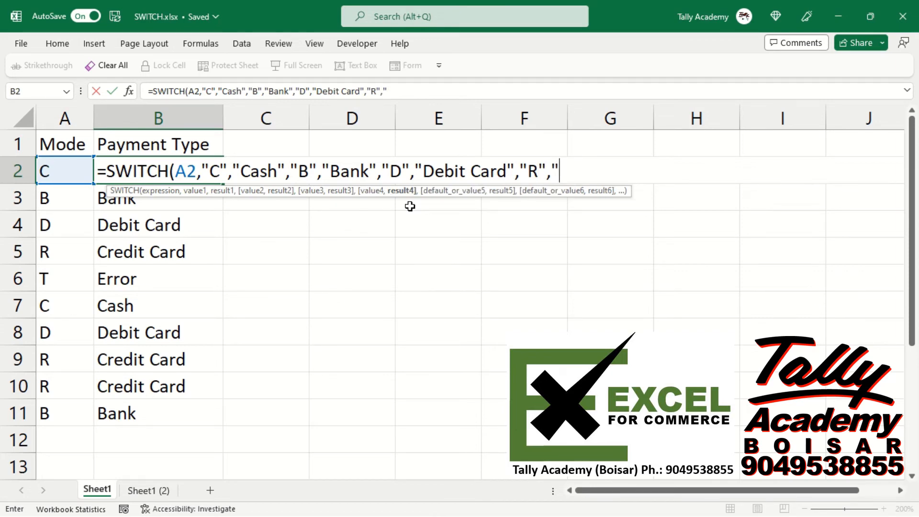
pyautogui.write('Credit Card')
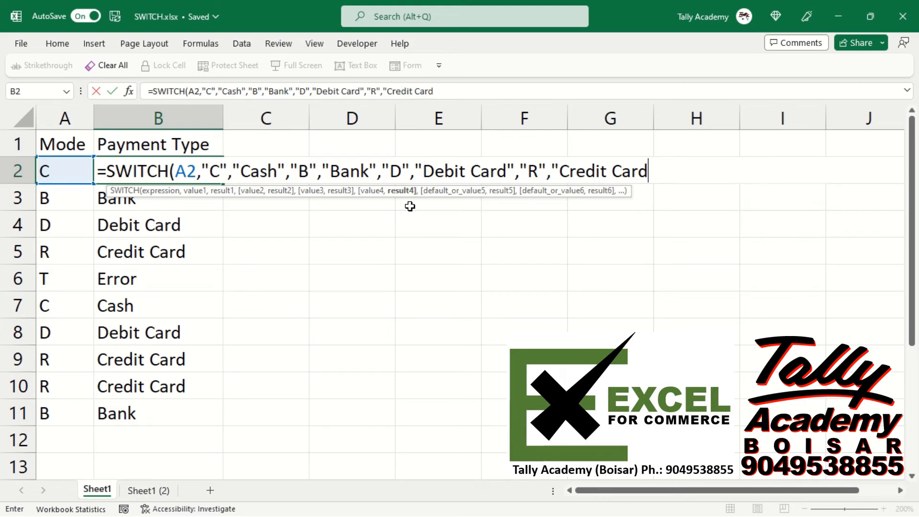
pyautogui.write('",')
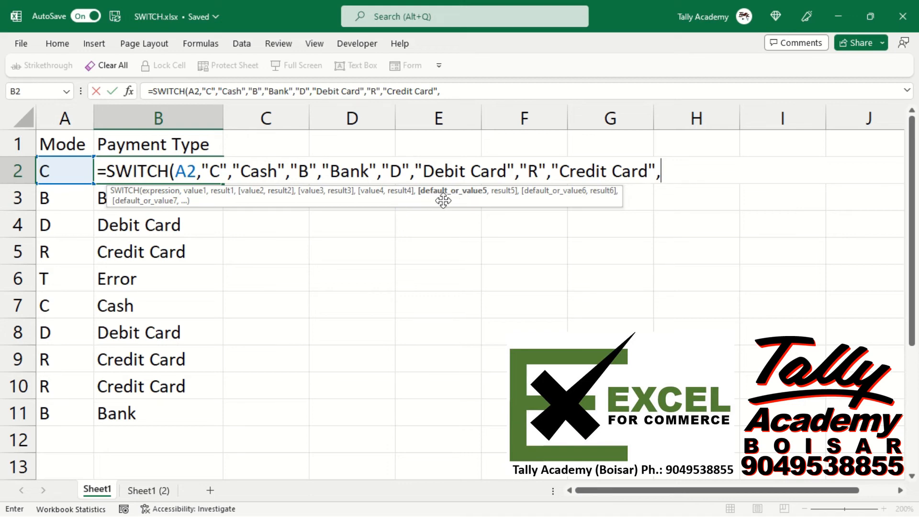
# Finish the SWITCH formula in B2 with "Error" as the default value and fill it down through B11.
pyautogui.write('"Error"')
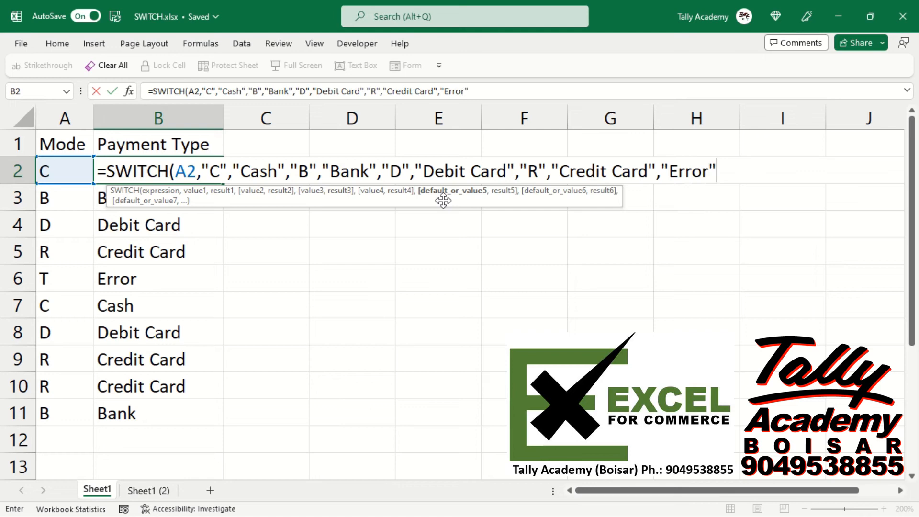
pyautogui.write(')')
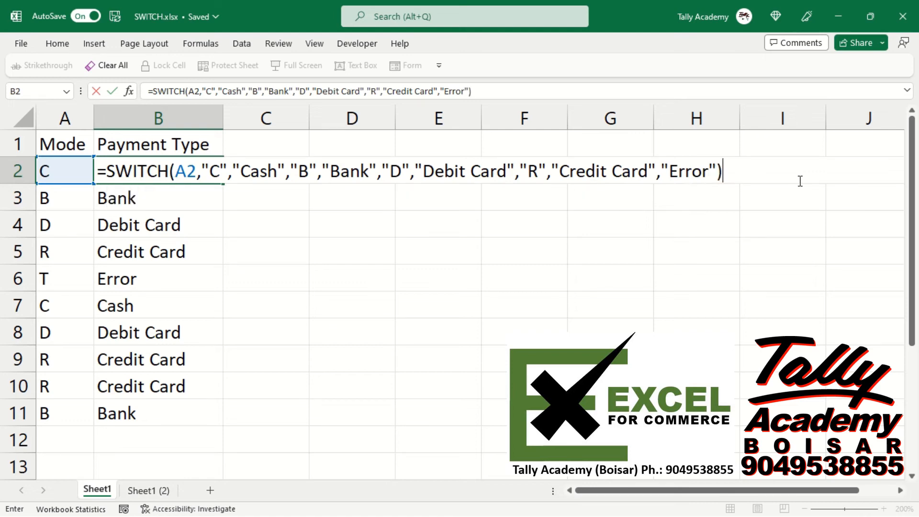
pyautogui.hotkey('ctrl', 'Return')
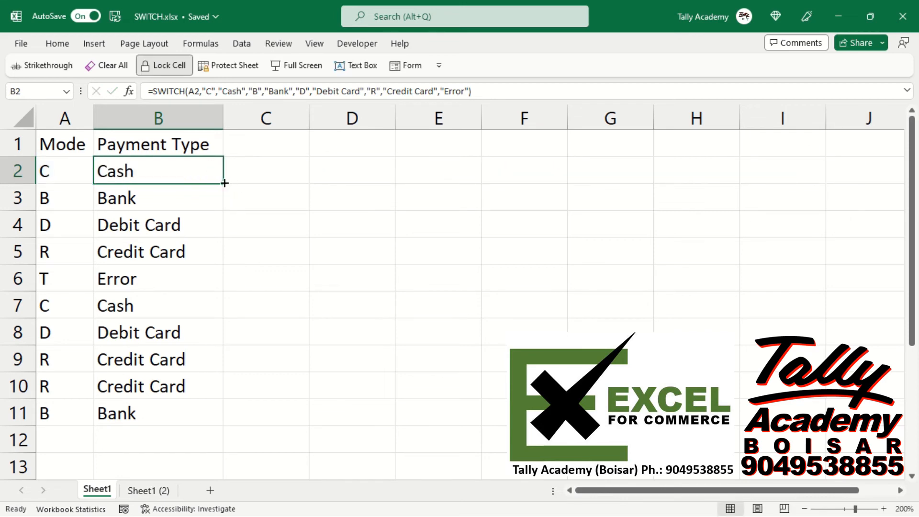
pyautogui.doubleClick(224, 184)
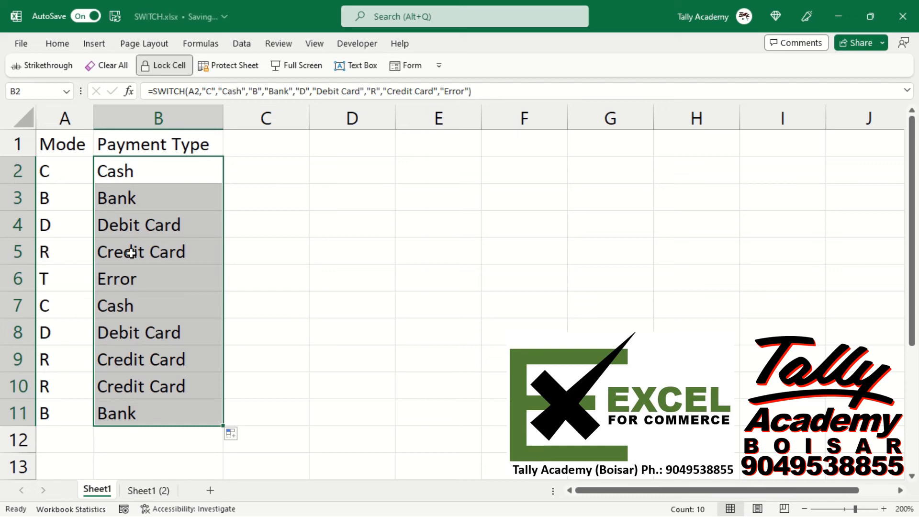
# Change the mode code in A6 to H to test the SWITCH formula's default result.
pyautogui.click(61, 271)
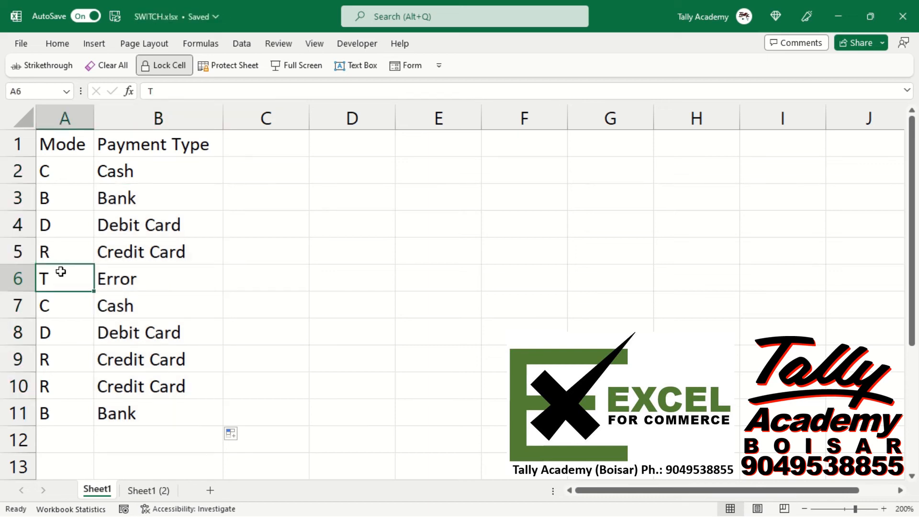
pyautogui.write('H')
pyautogui.press('Tab')
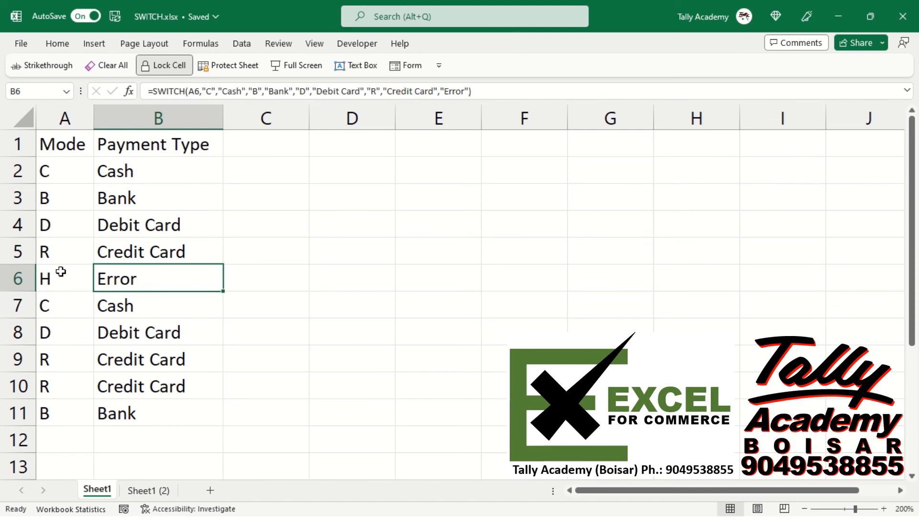
# Open the B2 SWITCH formula for editing and review its expression, each value and result pair, and the default argument.
pyautogui.press('Up')
pyautogui.press('Up')
pyautogui.press('Up')
pyautogui.press('Up')
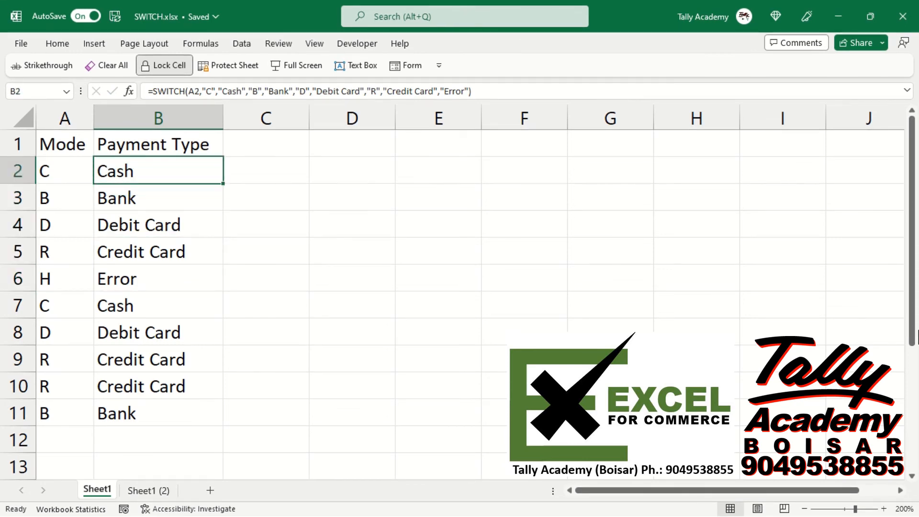
pyautogui.press('F2')
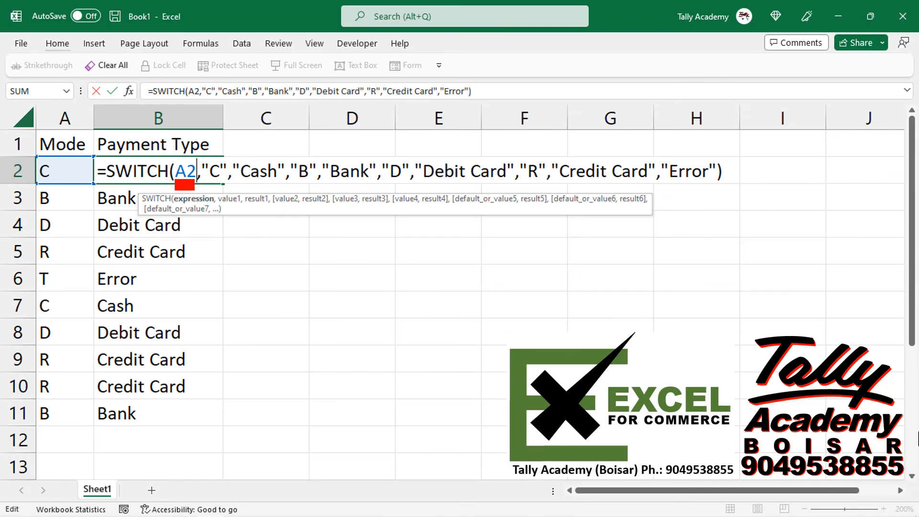
pyautogui.press('Right')
pyautogui.press('Right')
pyautogui.press('Right')
pyautogui.press('Right')
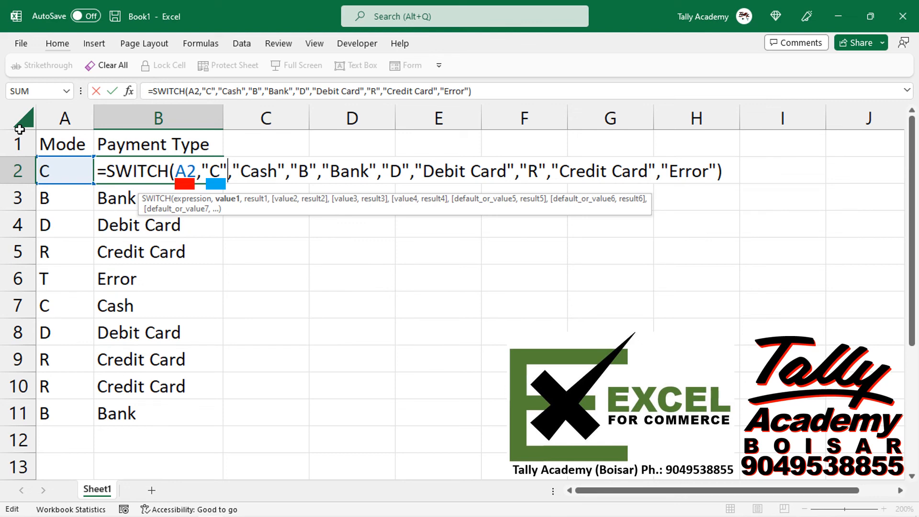
pyautogui.press('Right')
pyautogui.press('Right')
pyautogui.press('Right')
pyautogui.press('Right')
pyautogui.press('Right')
pyautogui.press('Right')
pyautogui.press('Right')
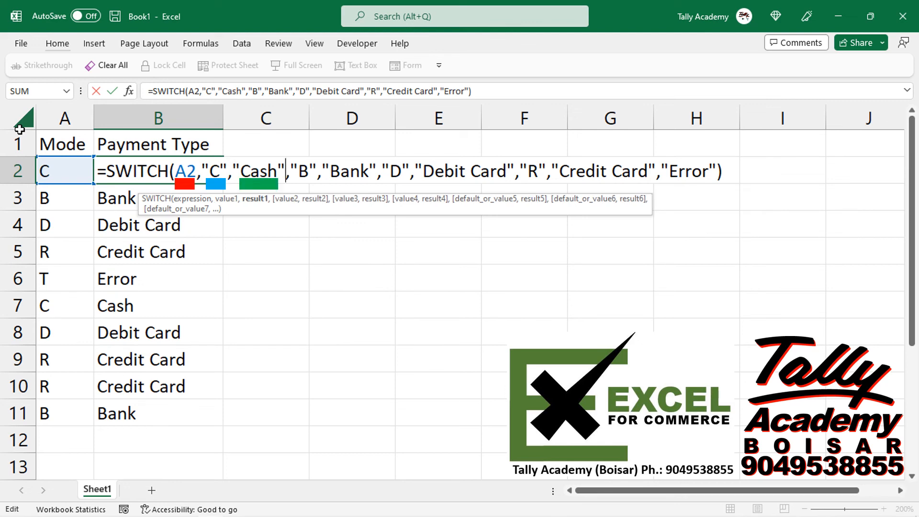
pyautogui.press('Right')
pyautogui.press('Right')
pyautogui.press('Right')
pyautogui.press('Right')
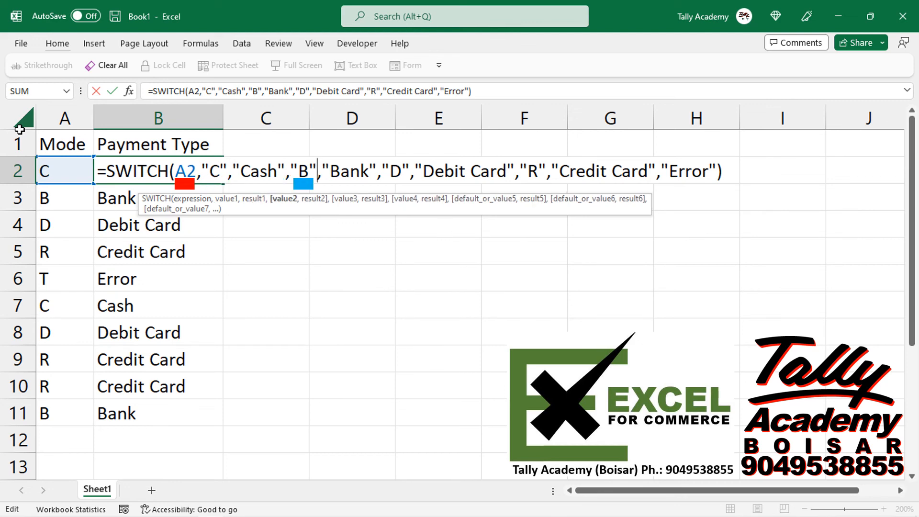
pyautogui.press('Right')
pyautogui.press('Right')
pyautogui.press('Right')
pyautogui.press('Right')
pyautogui.press('Right')
pyautogui.press('Right')
pyautogui.press('Right')
pyautogui.press('Right')
pyautogui.press('Right')
pyautogui.press('Right')
pyautogui.press('Right')
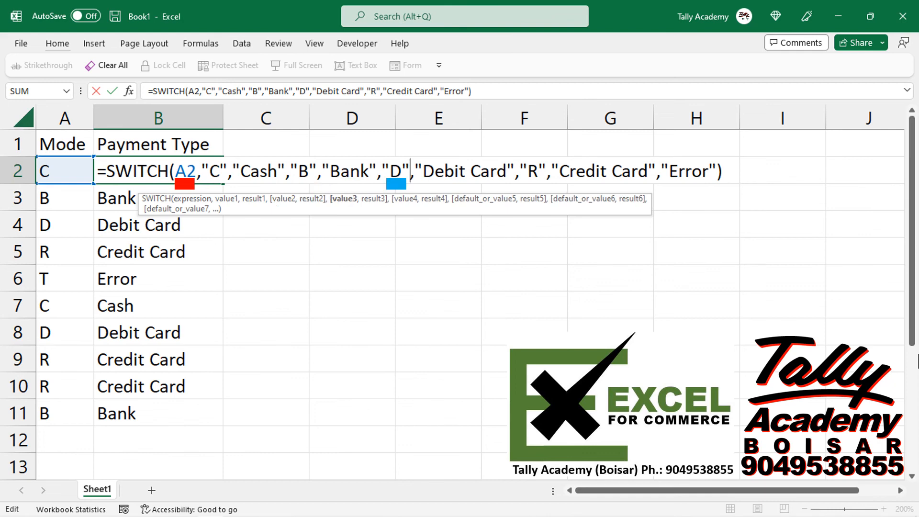
pyautogui.press('Right')
pyautogui.press('Right')
pyautogui.press('Right')
pyautogui.press('Right')
pyautogui.press('Right')
pyautogui.press('Right')
pyautogui.press('Right')
pyautogui.press('Right')
pyautogui.press('Right')
pyautogui.press('Right')
pyautogui.press('Right')
pyautogui.press('Right')
pyautogui.press('Right')
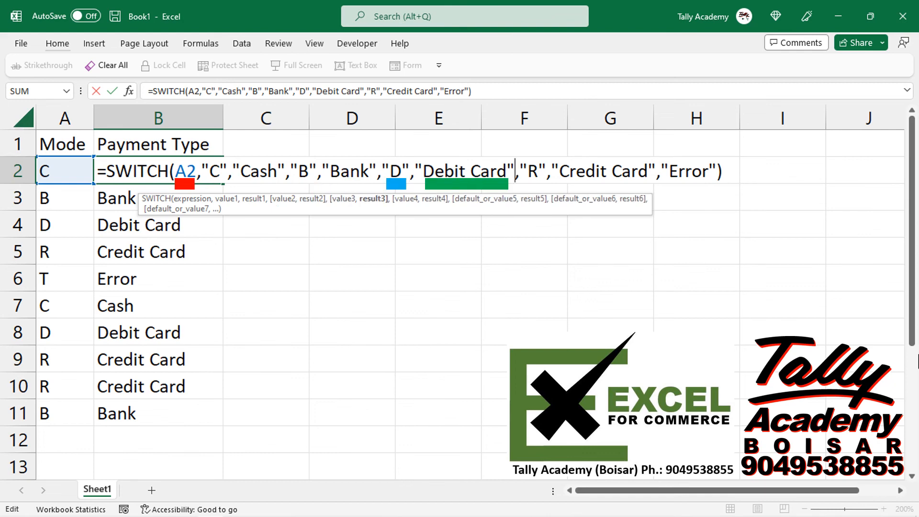
pyautogui.press('Right')
pyautogui.press('Right')
pyautogui.press('Right')
pyautogui.press('Right')
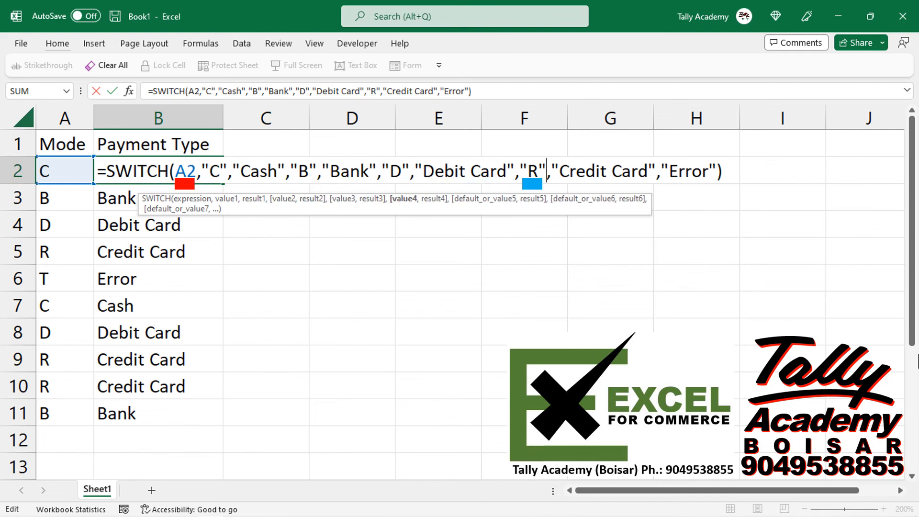
pyautogui.press('Right')
pyautogui.press('Right')
pyautogui.press('Right')
pyautogui.press('Right')
pyautogui.press('Right')
pyautogui.press('Right')
pyautogui.press('Right')
pyautogui.press('Right')
pyautogui.press('Right')
pyautogui.press('Right')
pyautogui.press('Right')
pyautogui.press('Right')
pyautogui.press('Right')
pyautogui.press('Right')
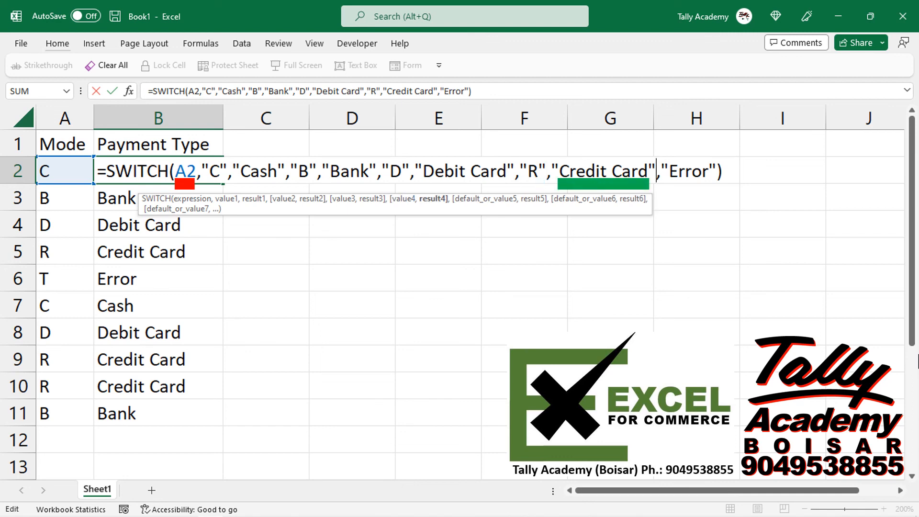
pyautogui.press('Right')
pyautogui.press('Right')
pyautogui.press('Right')
pyautogui.press('Right')
pyautogui.press('Right')
pyautogui.press('Right')
pyautogui.press('Right')
pyautogui.press('Right')
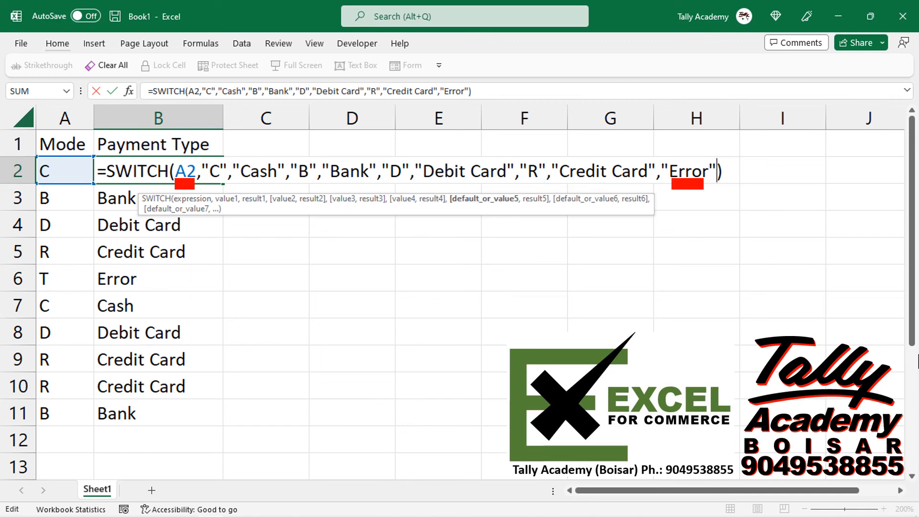